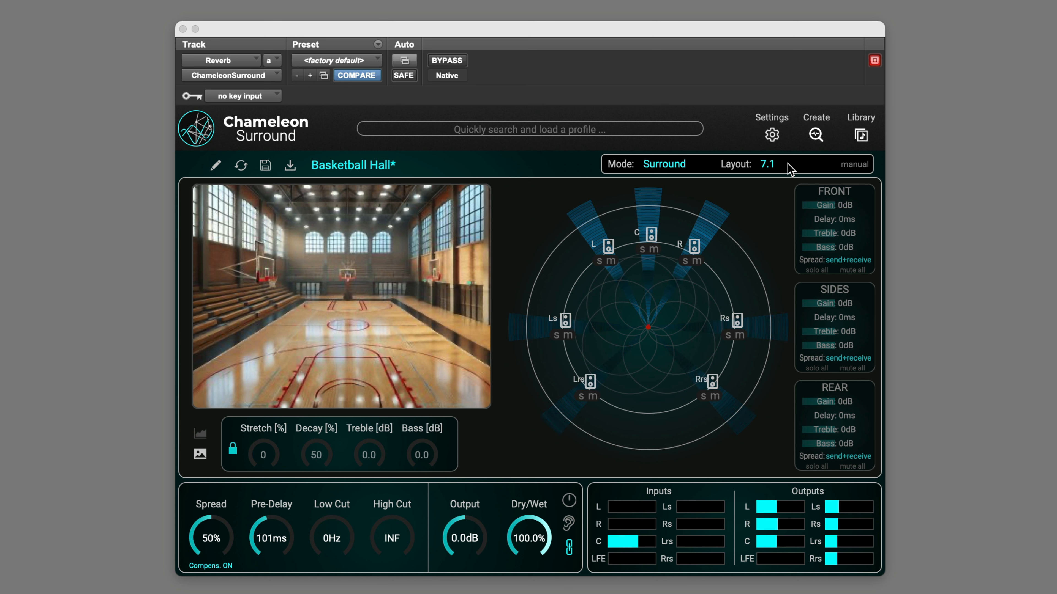
# - Look through the speaker layout options available for the surround reverb
pyautogui.click(767, 164)
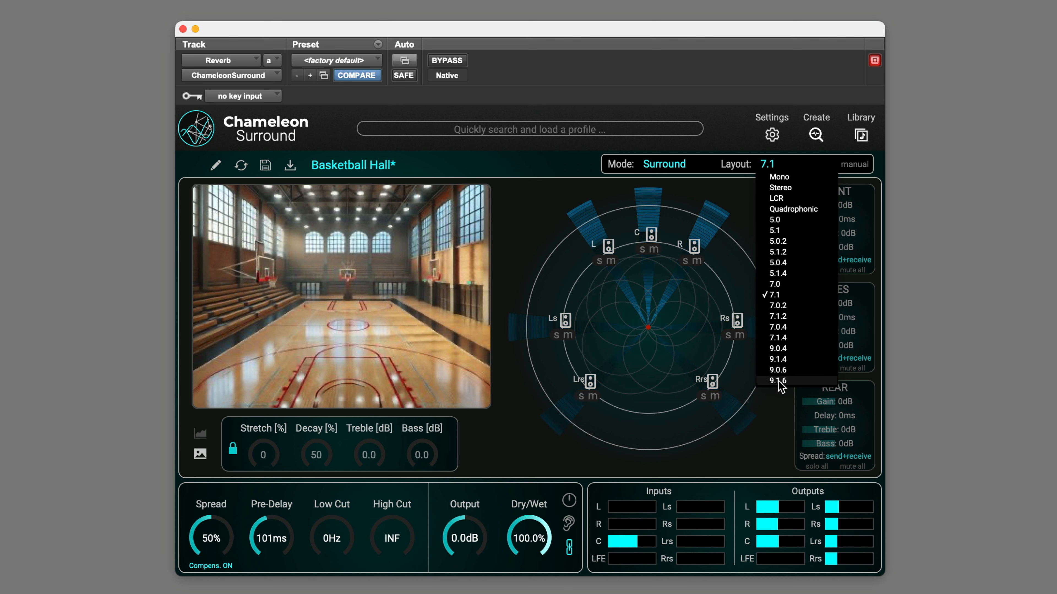
pyautogui.click(1053, 349)
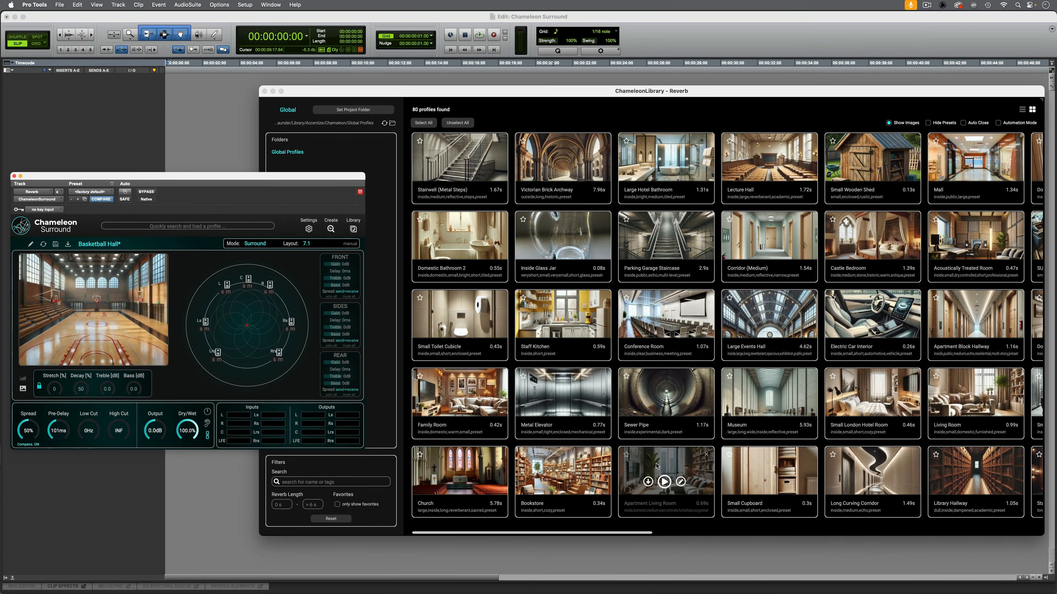
# - Browse the reverb profile library from the first profiles through to the last ones
pyautogui.hscroll(5, 666, 483)
pyautogui.hscroll(5, 763, 447)
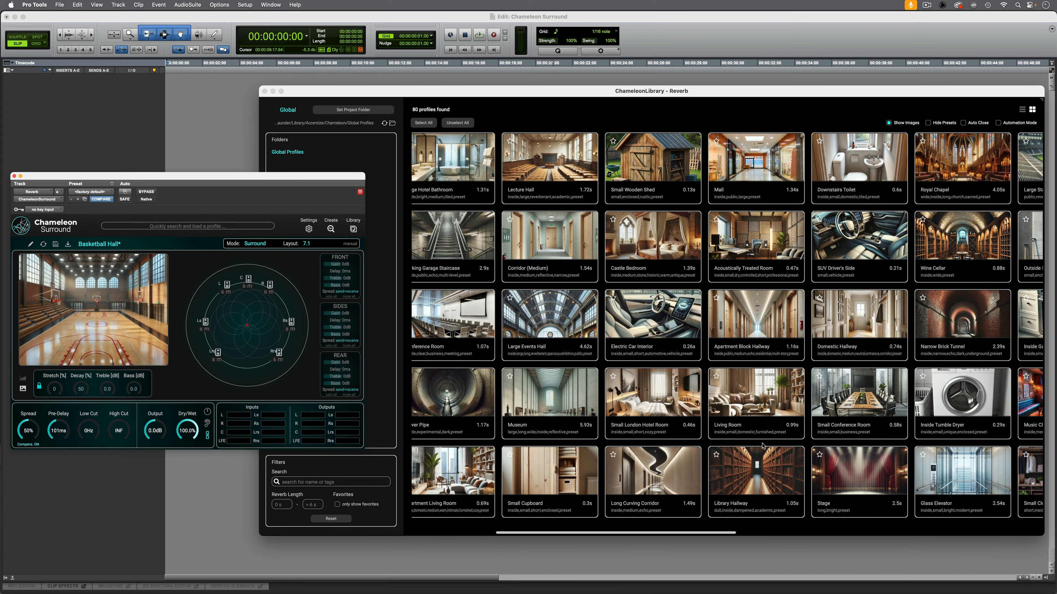
pyautogui.hscroll(6, 762, 446)
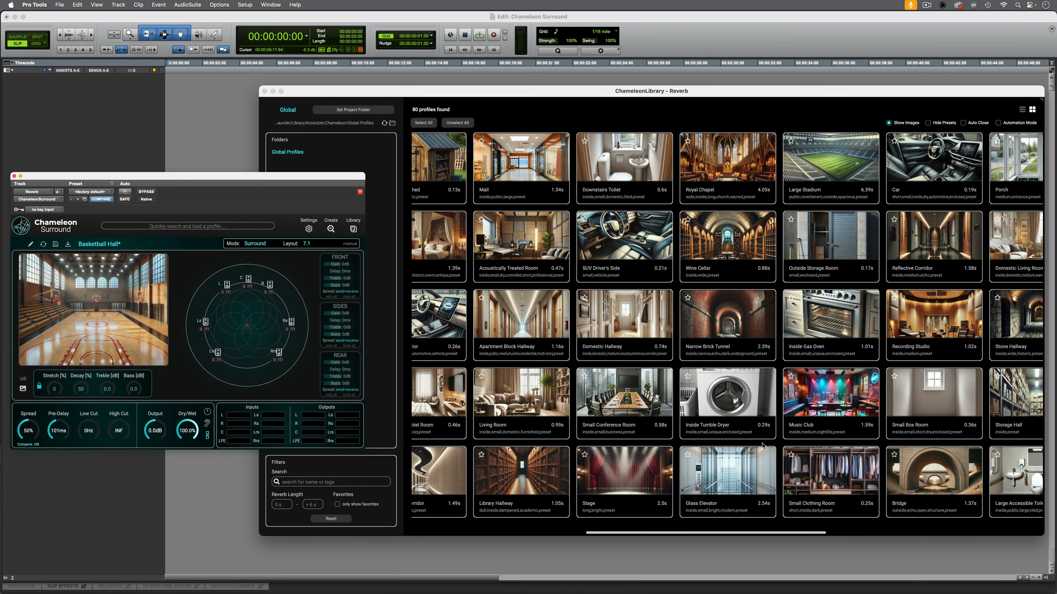
pyautogui.hscroll(4, 763, 447)
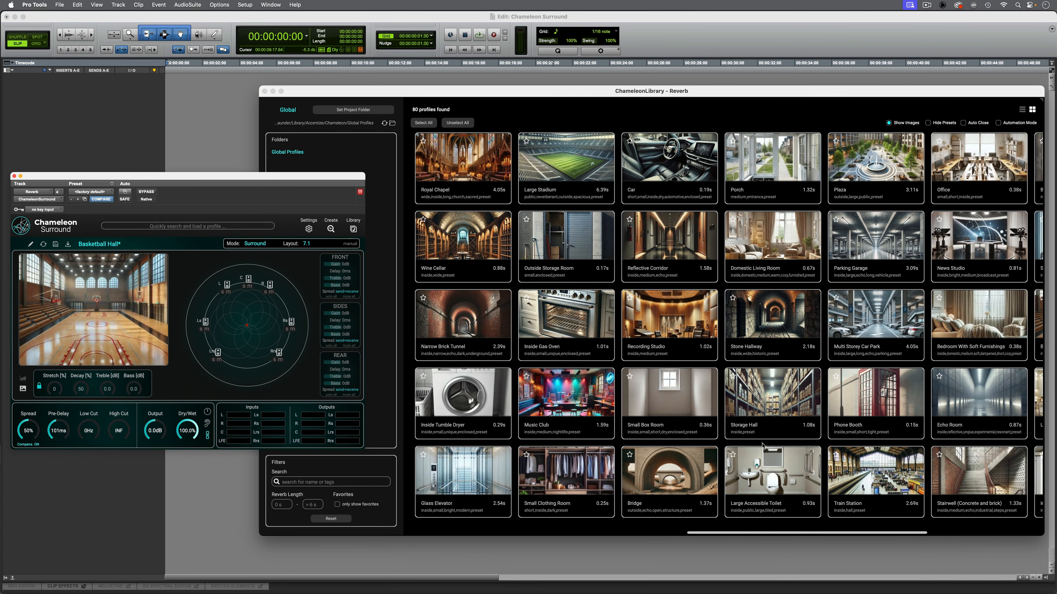
pyautogui.hscroll(4, 763, 447)
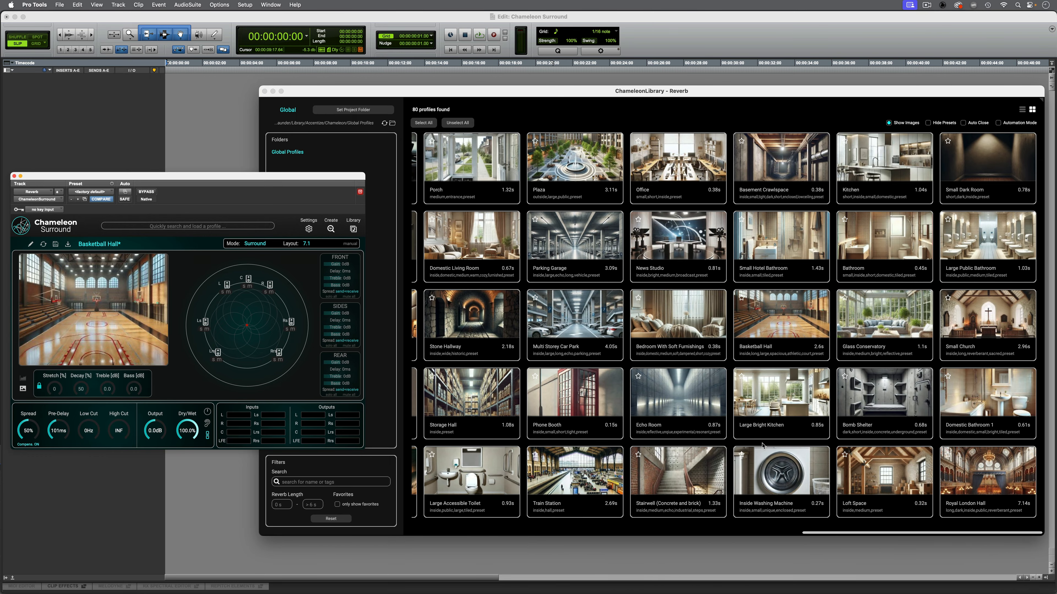
# - Close and reopen the profile library, and dock it inside the reverb plugin window to look through its profiles
pyautogui.click(354, 230)
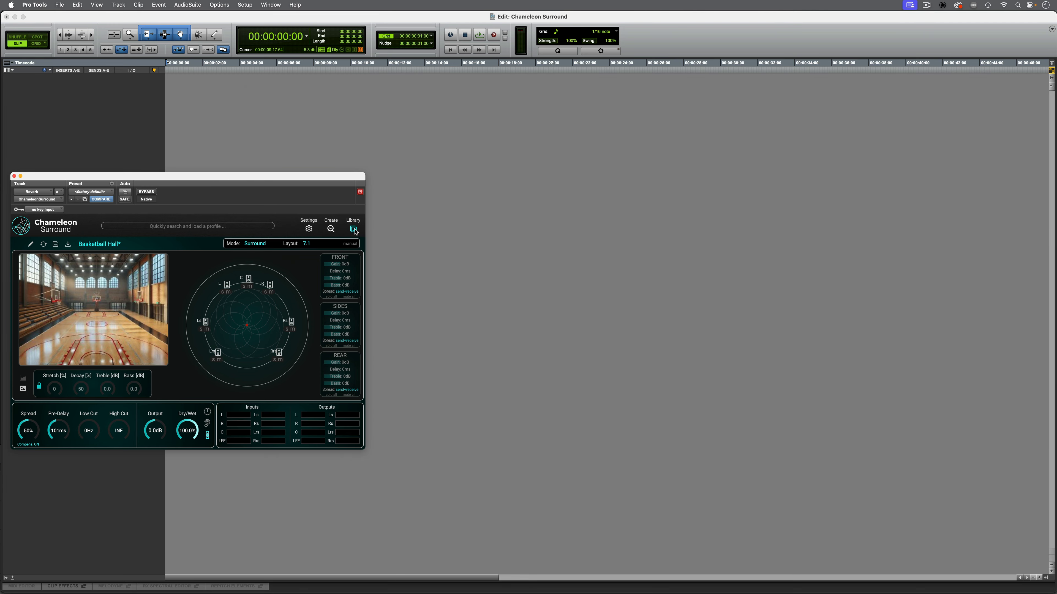
pyautogui.click(354, 229)
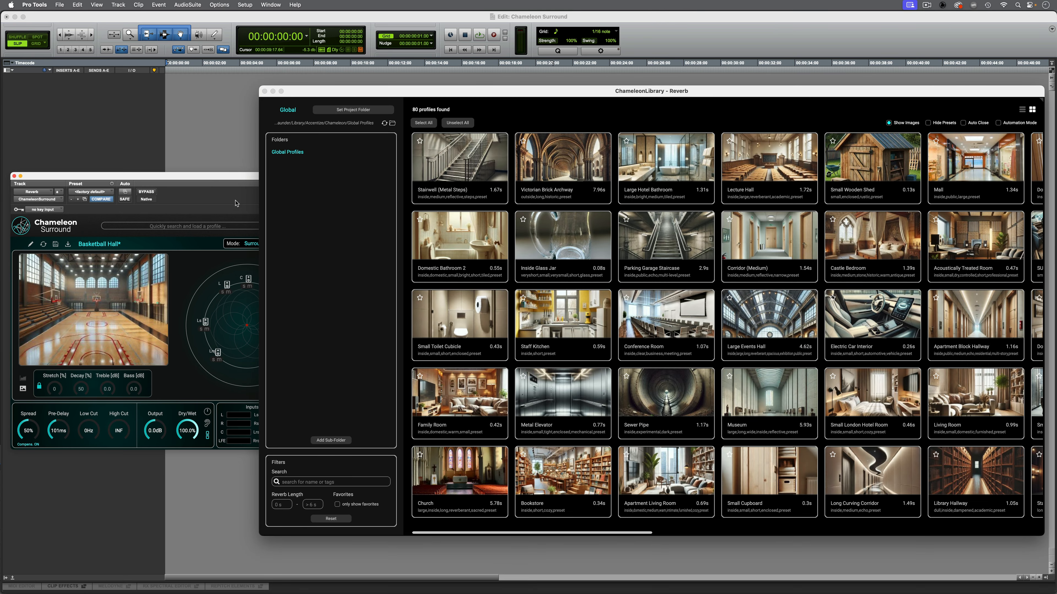
pyautogui.click(235, 201)
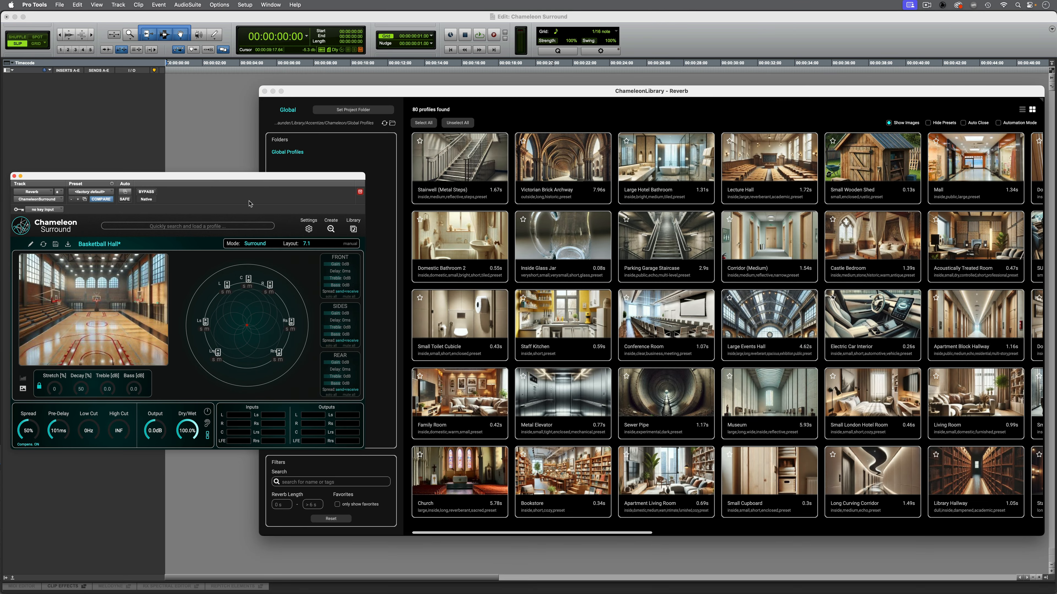
pyautogui.click(1040, 103)
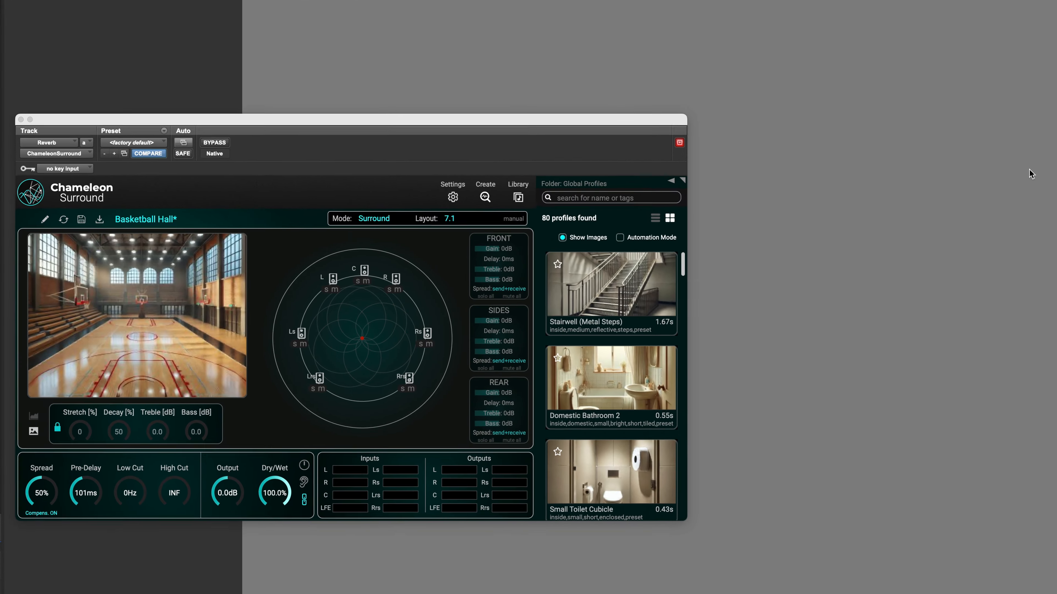
pyautogui.scroll(-5, 632, 329)
pyautogui.scroll(-5, 641, 332)
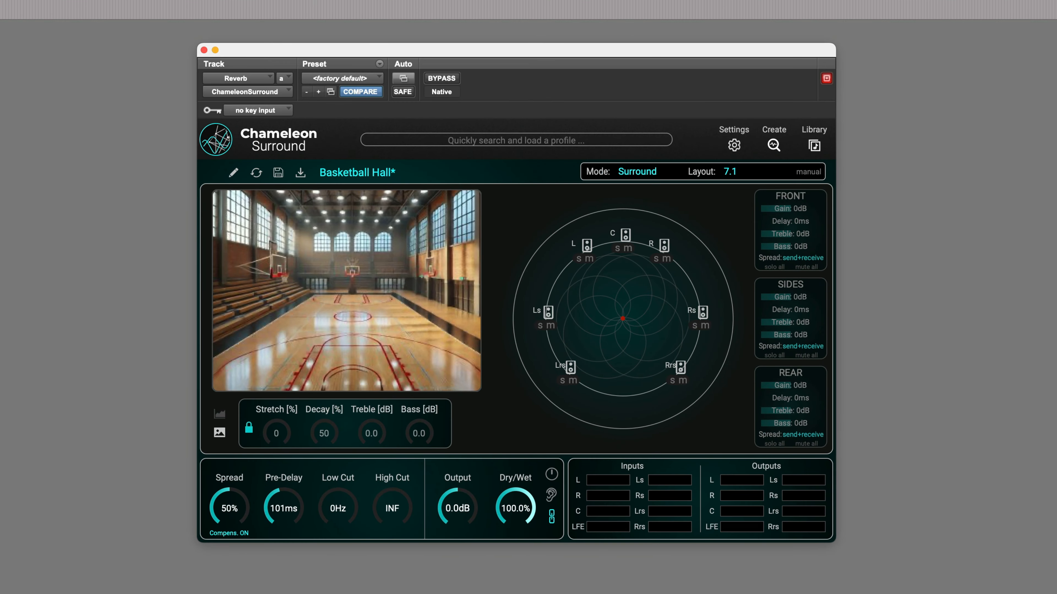
# - Load the Victorian Brick Archway profile from the library and audition the voice-over through it
pyautogui.press('space')
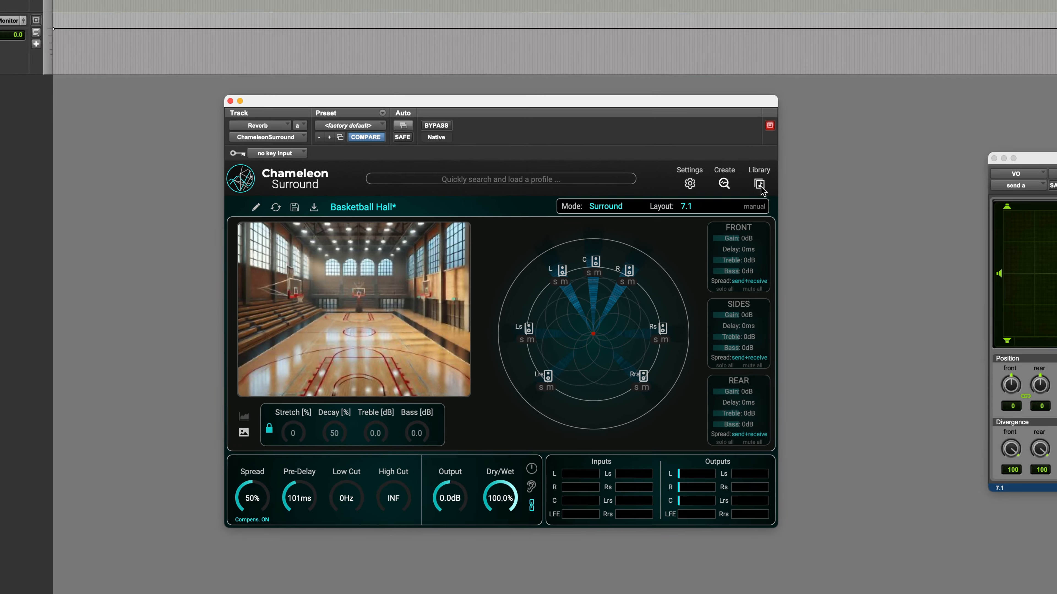
pyautogui.click(759, 184)
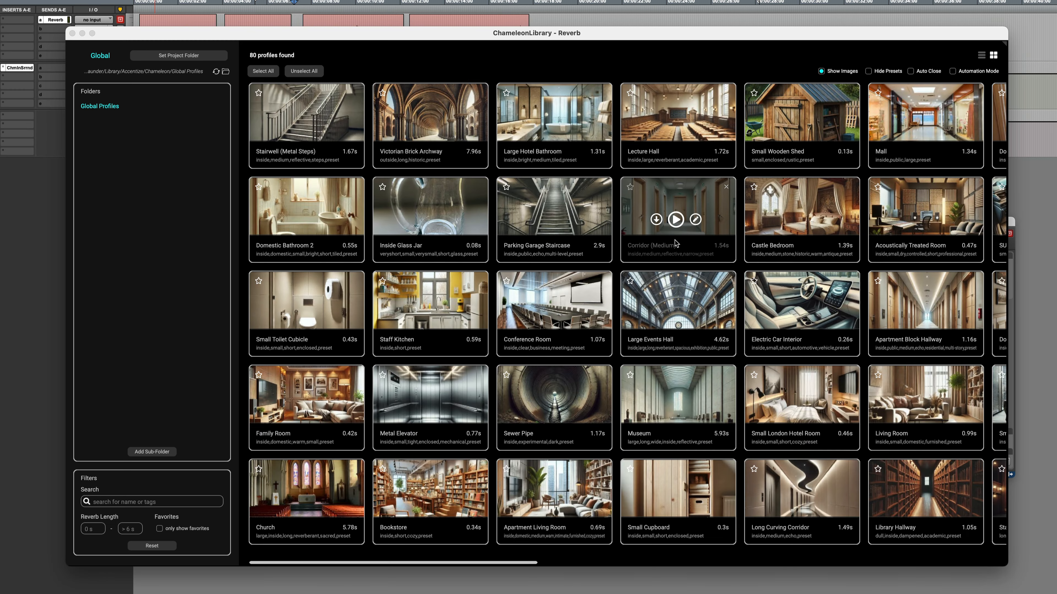
pyautogui.hscroll(5, 749, 371)
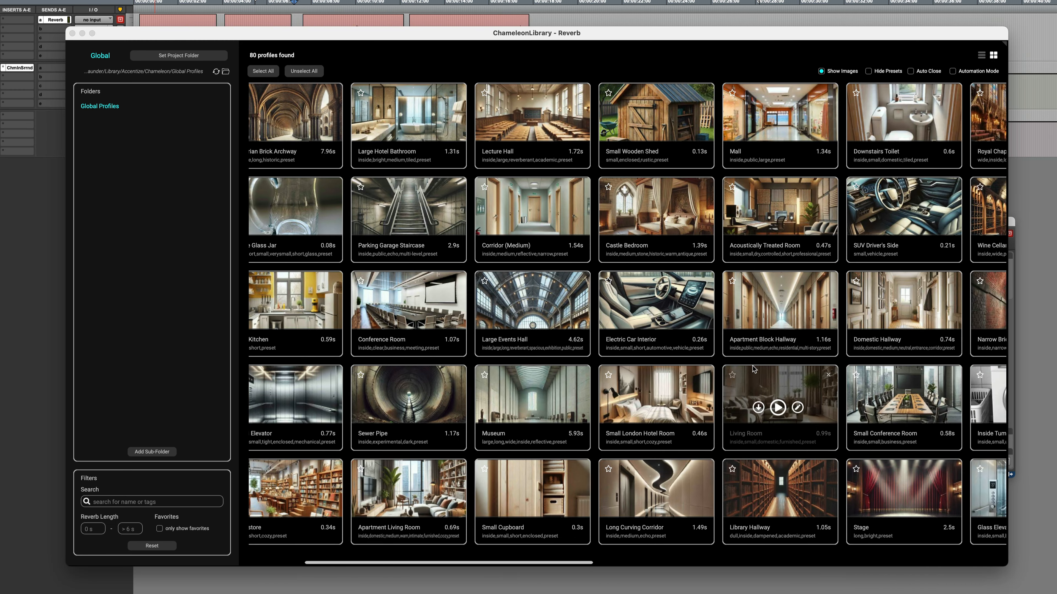
pyautogui.hscroll(2, 754, 369)
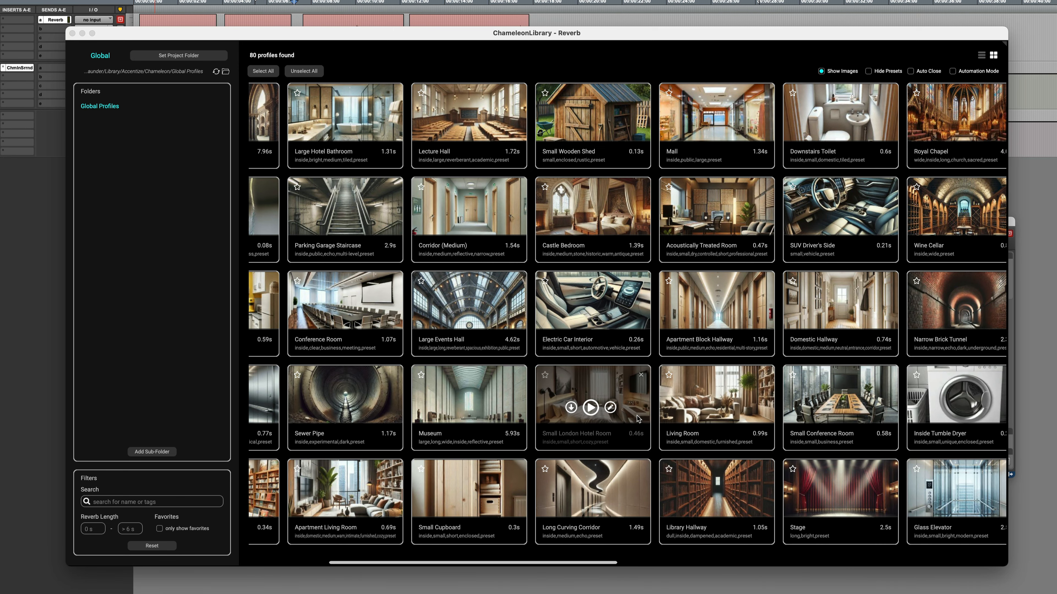
pyautogui.hscroll(-5, 506, 326)
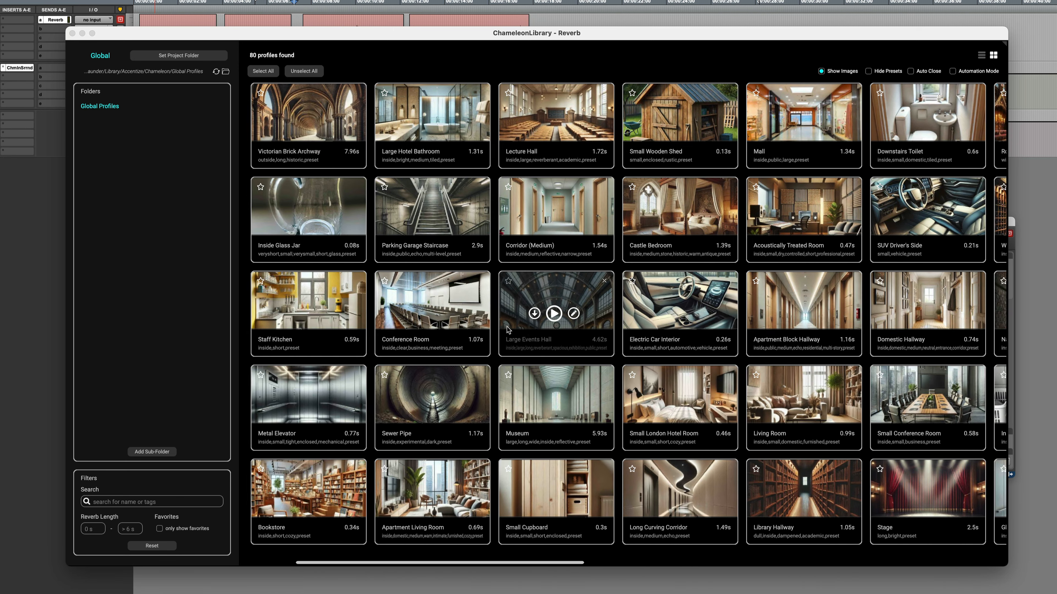
pyautogui.hscroll(-3, 431, 294)
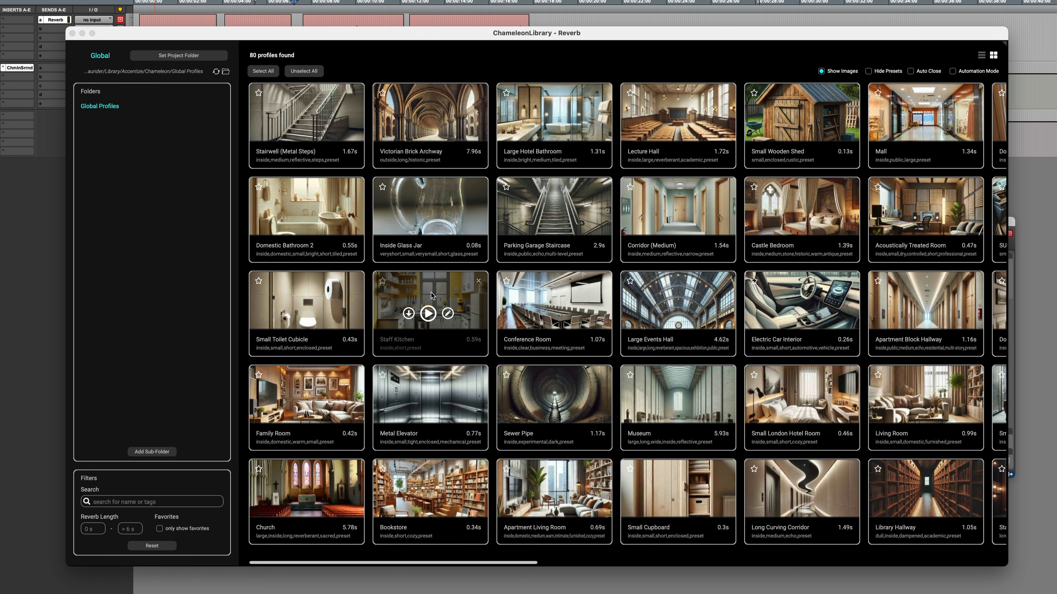
pyautogui.click(429, 126)
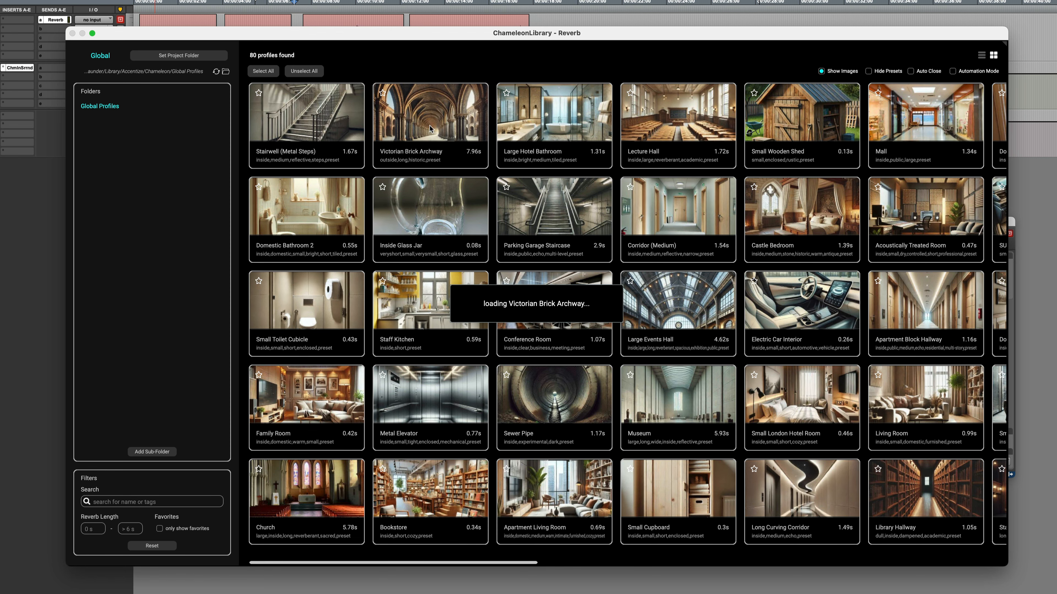
pyautogui.click(72, 33)
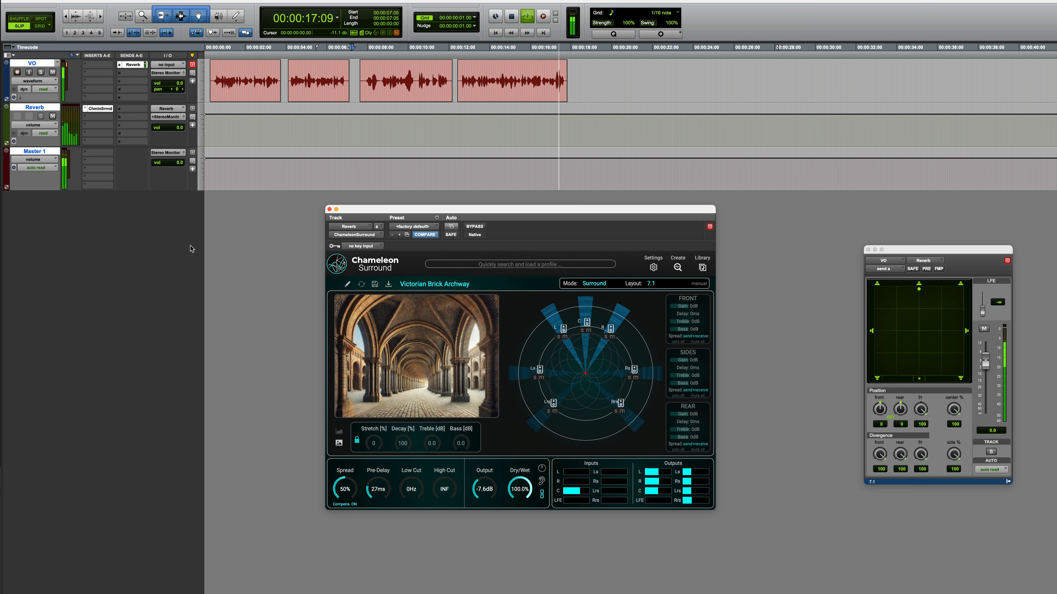
pyautogui.press('space')
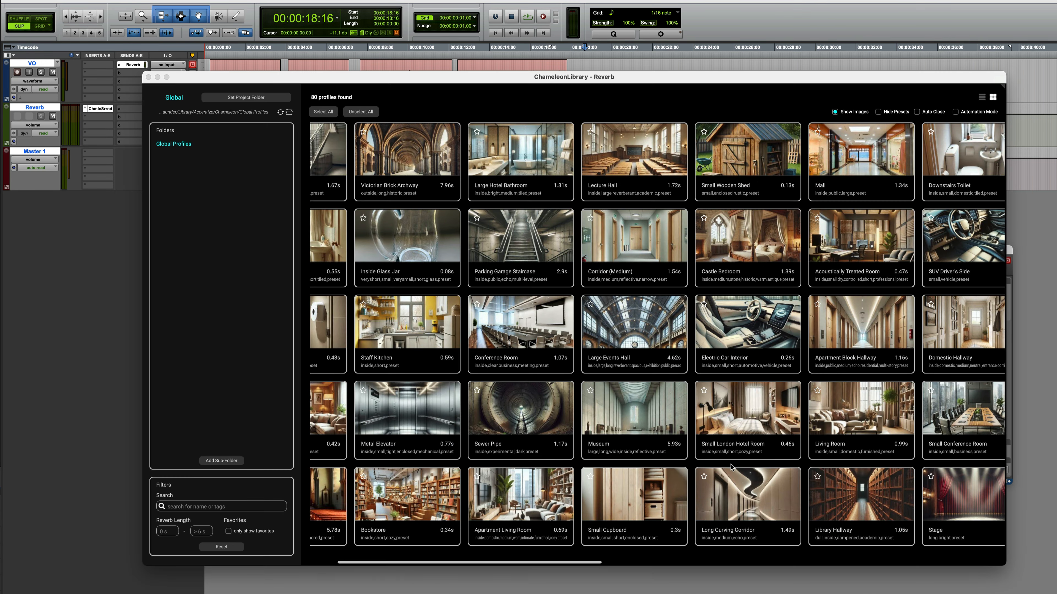
# - Load the Electric Car Interior profile and raise the voice-over's reverb send to +2.4 dB during playback
pyautogui.doubleClick(693, 335)
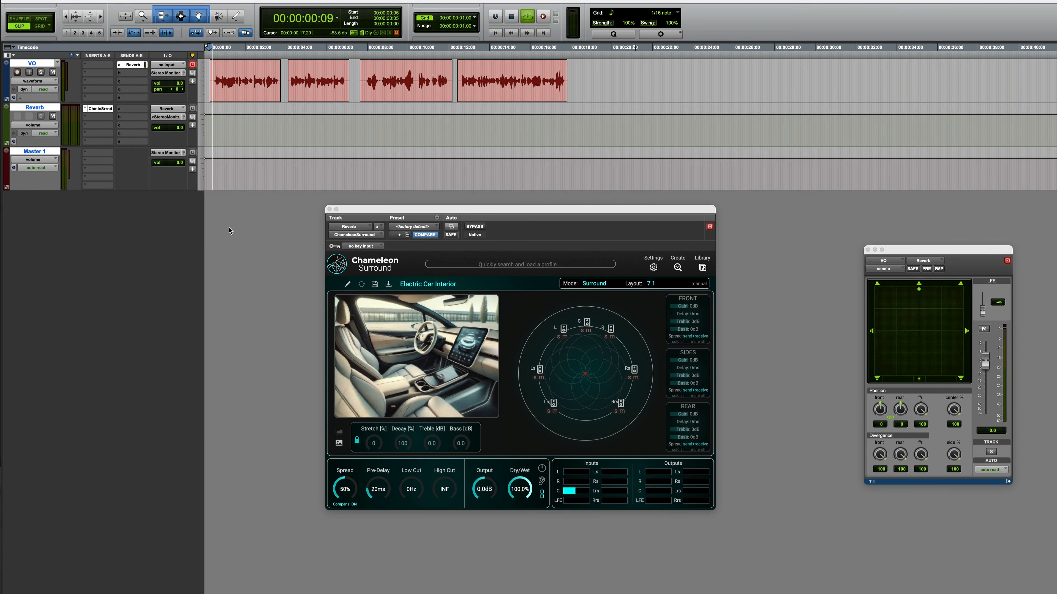
pyautogui.moveTo(986, 363); pyautogui.dragTo(984, 360)
pyautogui.press('space')
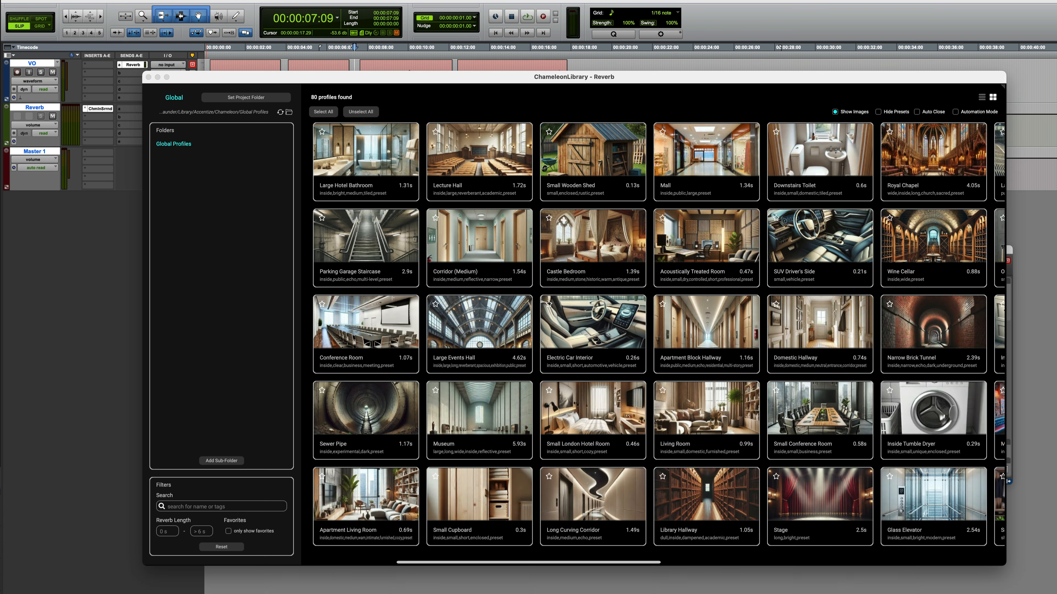
# - Load the Glass Elevator profile and lower the voice-over's reverb send to -1.4 dB during playback
pyautogui.click(930, 504)
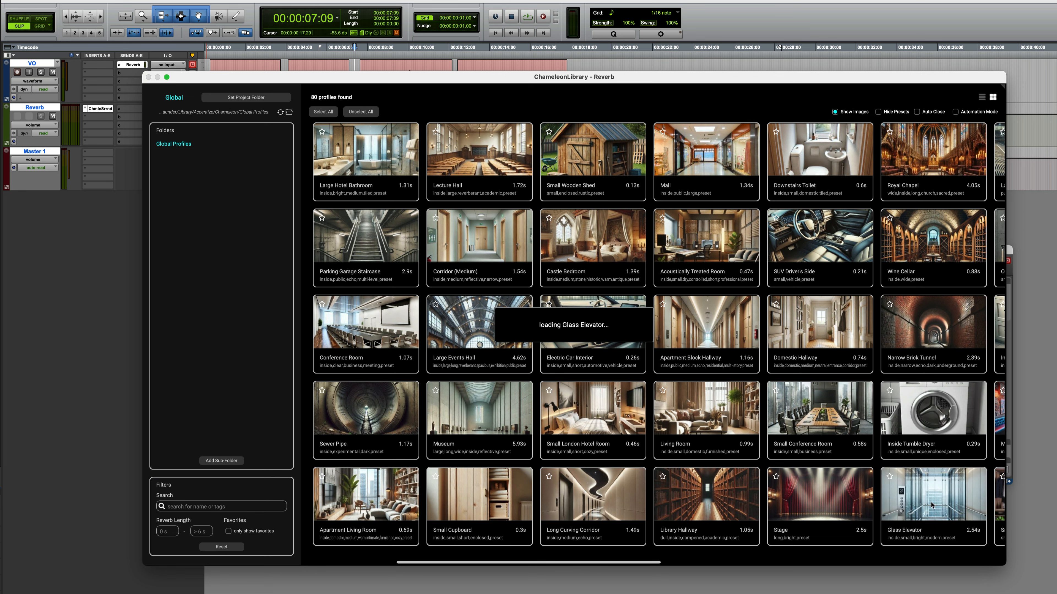
pyautogui.click(148, 77)
pyautogui.press('space')
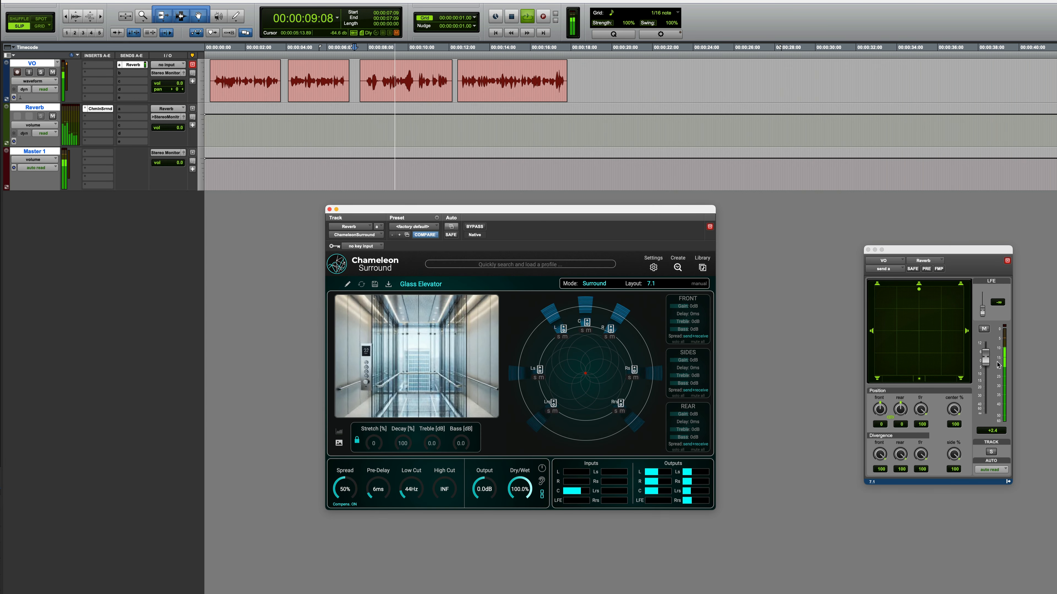
pyautogui.moveTo(985, 359); pyautogui.dragTo(986, 365)
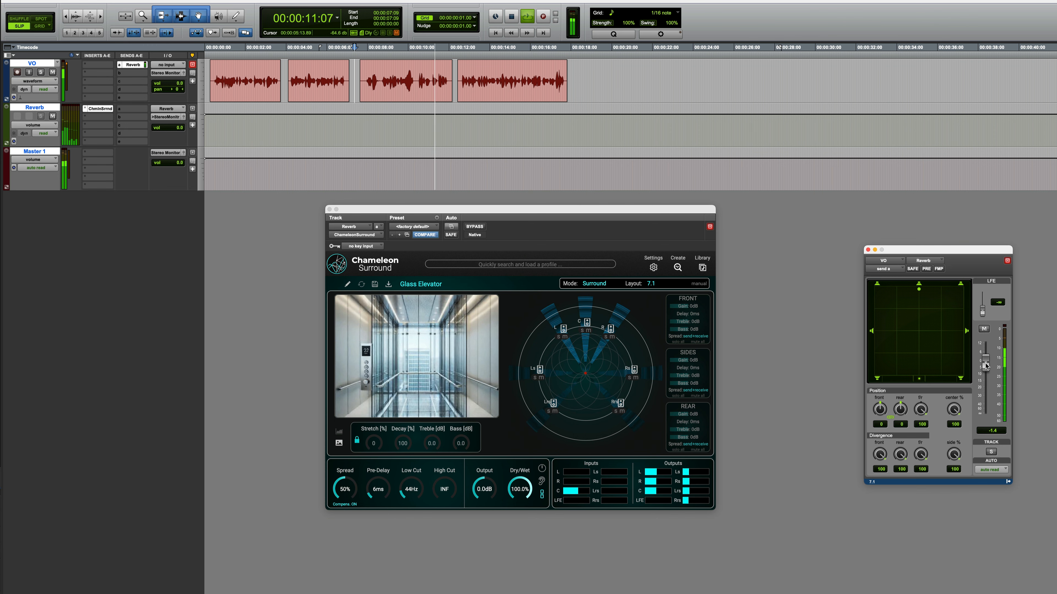
pyautogui.press('space')
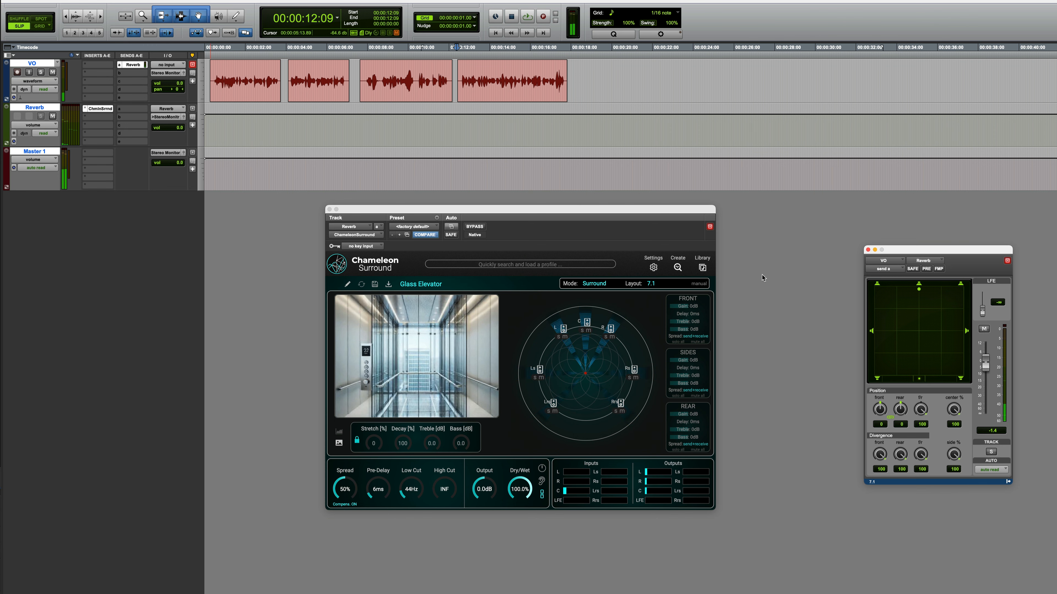
# - Load the Museum profile from the reverb profile library
pyautogui.click(701, 268)
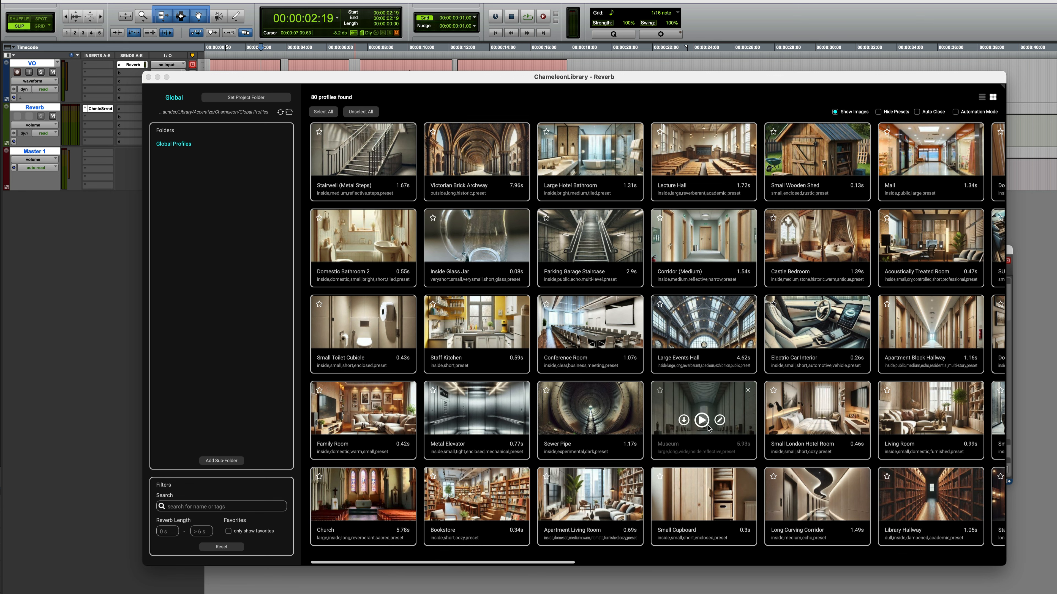
pyautogui.click(707, 425)
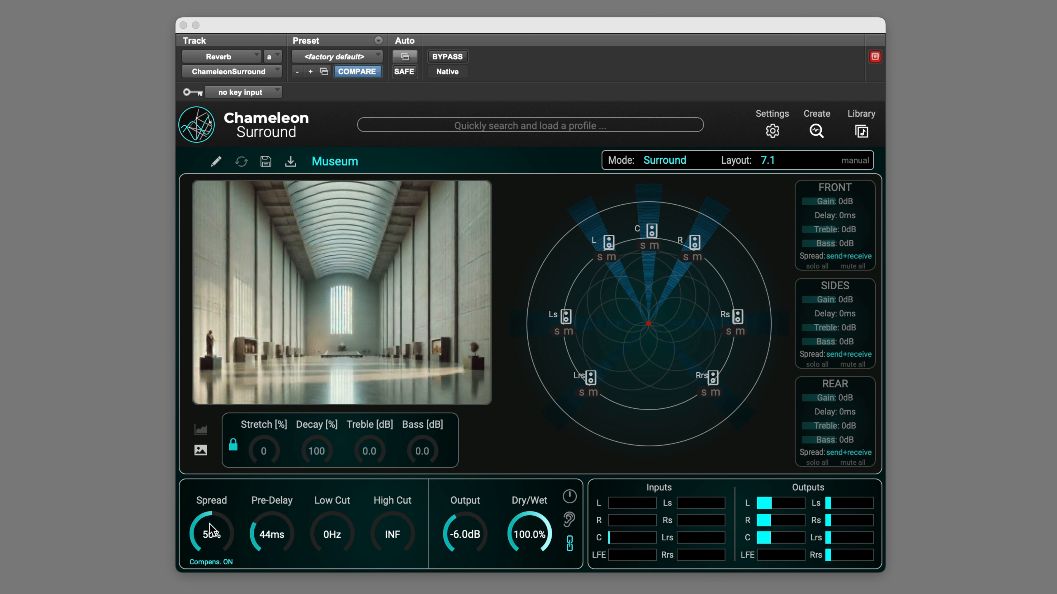
# - Try the reverb's Spread at 0%, 20% and 39%, set it to 100% and audition it
pyautogui.moveTo(194, 531); pyautogui.dragTo(194, 583)
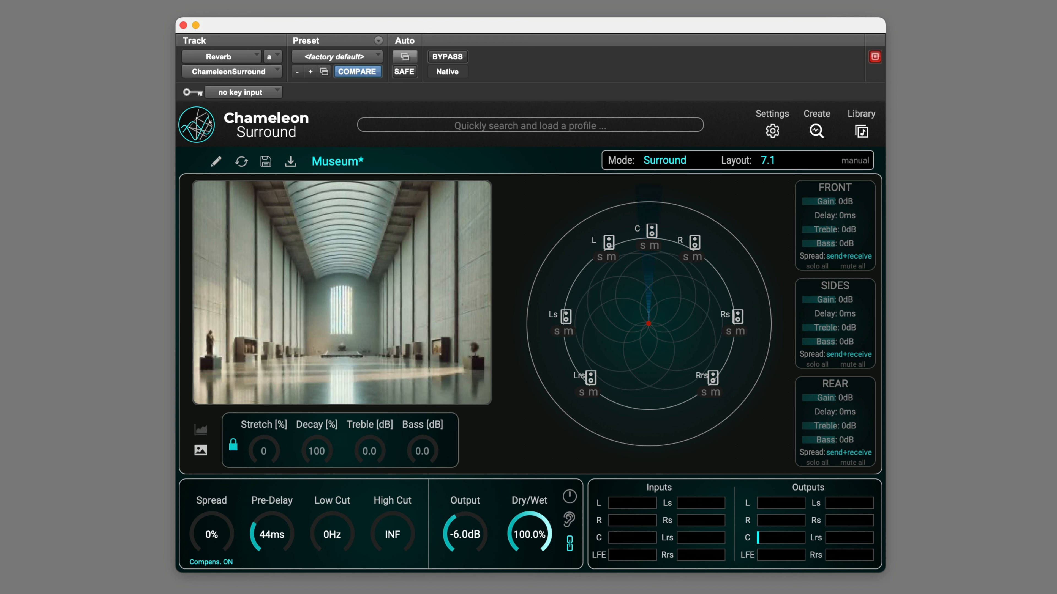
pyautogui.moveTo(210, 541); pyautogui.dragTo(226, 498)
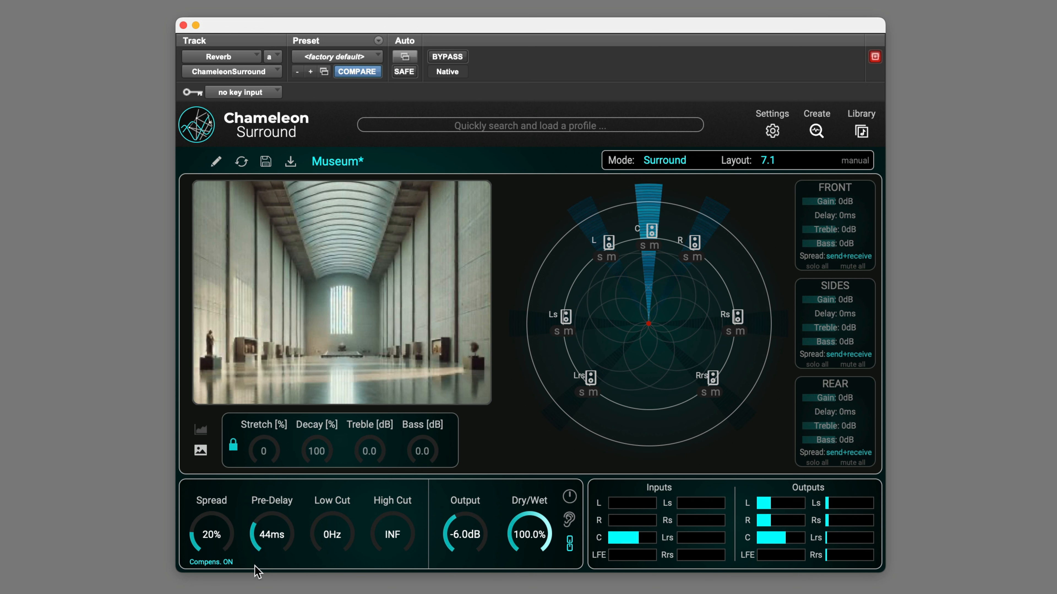
pyautogui.moveTo(218, 541); pyautogui.dragTo(218, 502)
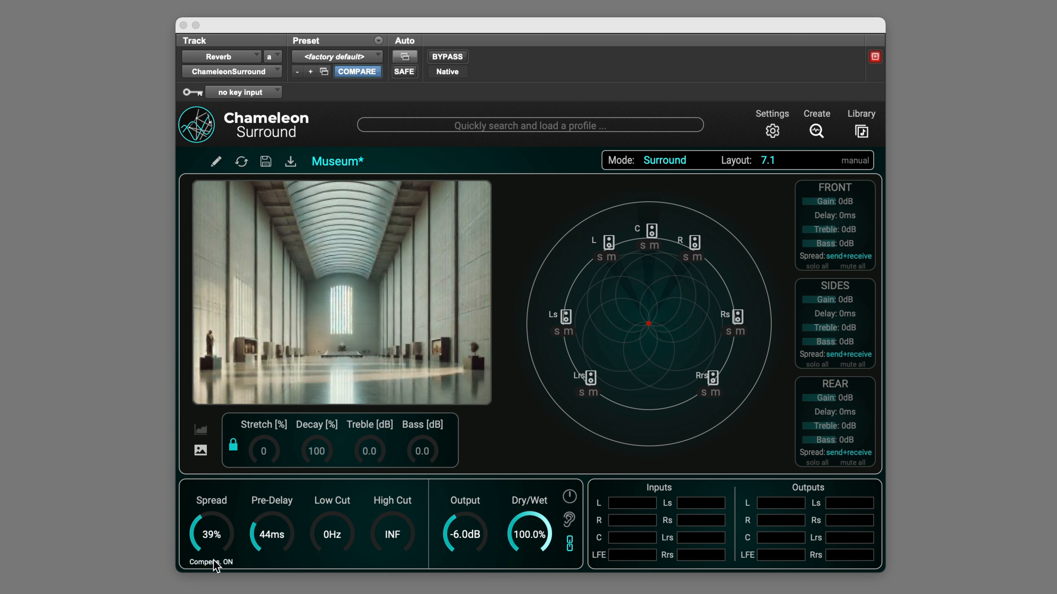
pyautogui.moveTo(213, 542); pyautogui.dragTo(219, 392)
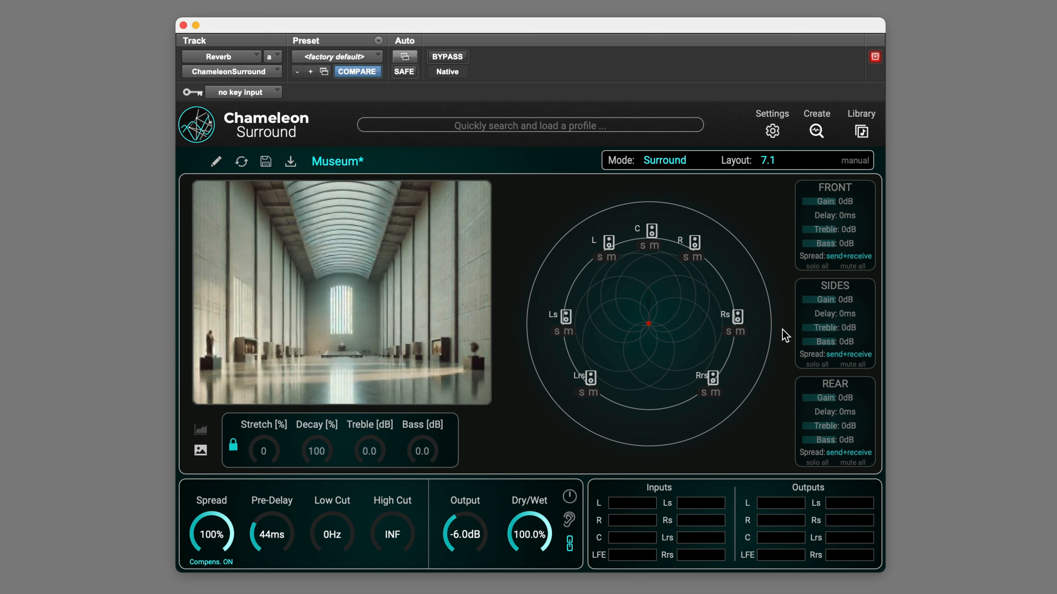
pyautogui.press('space')
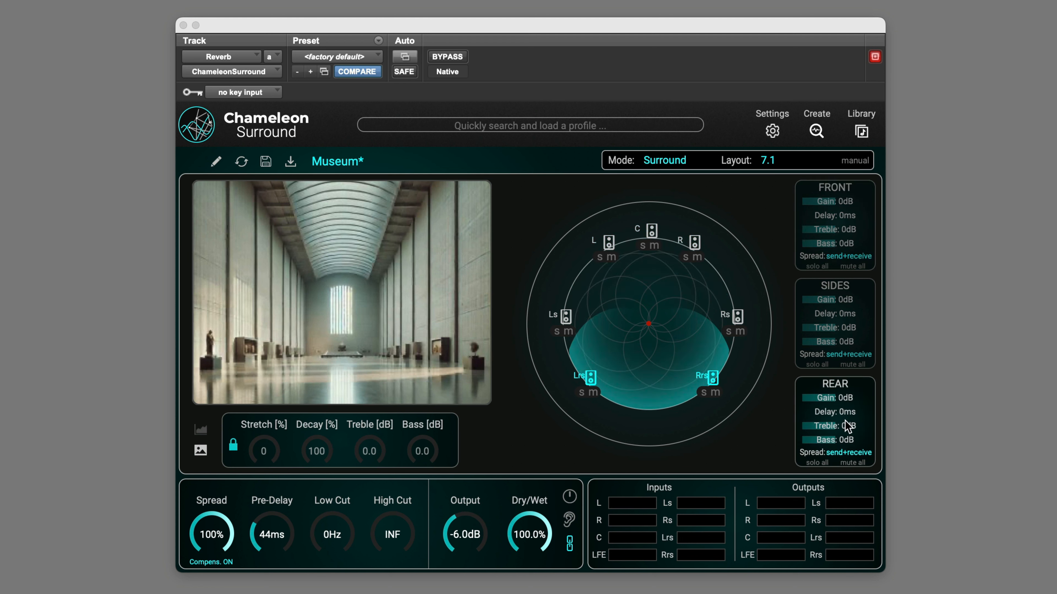
# - Set the Spread mode of the rear channels to receive only
pyautogui.click(846, 453)
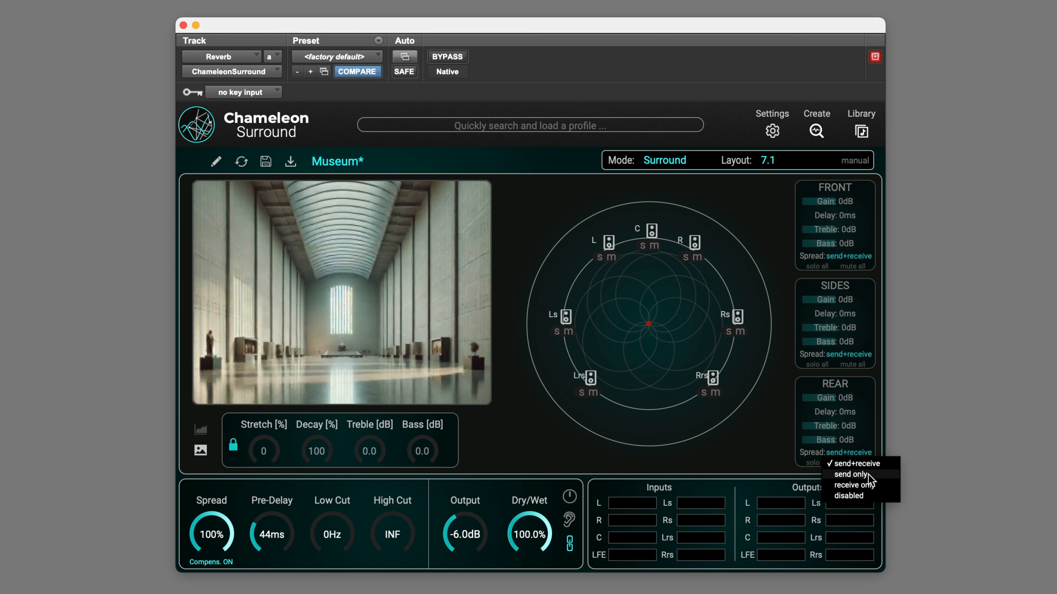
pyautogui.click(870, 484)
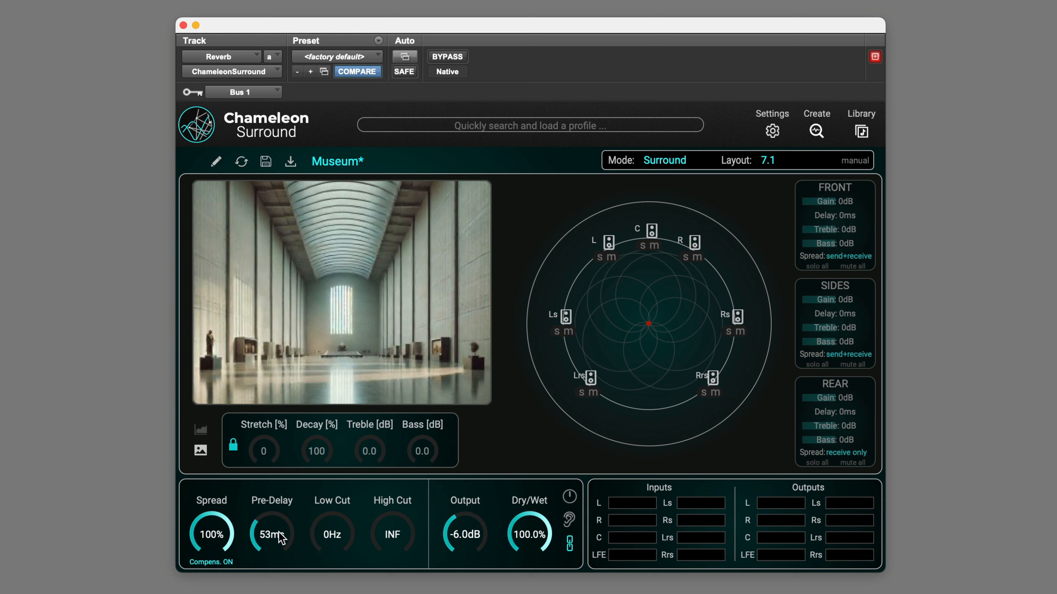
# - Set the reverb's Pre-Delay to 54 ms, Low Cut to 6 Hz and High Cut to 14.6 kHz
pyautogui.scroll(5, 278, 544)
pyautogui.scroll(3, 333, 539)
pyautogui.moveTo(400, 530); pyautogui.dragTo(389, 557)
# - Unlock the profile-shaping controls and set Stretch to 13% and Treble to 0.5 dB
pyautogui.click(234, 446)
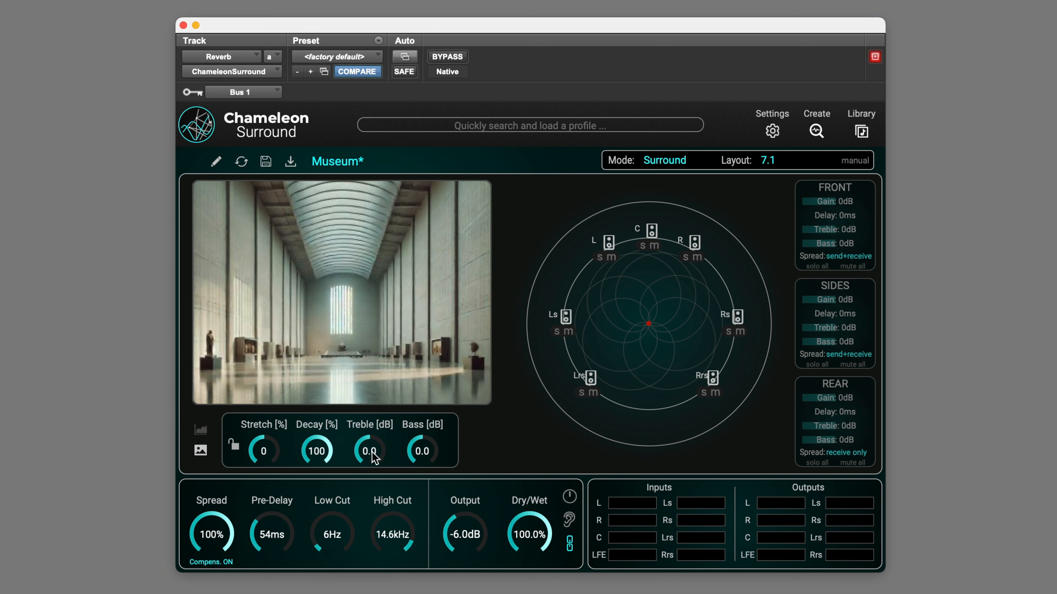
pyautogui.scroll(5, 375, 453)
pyautogui.scroll(3, 262, 452)
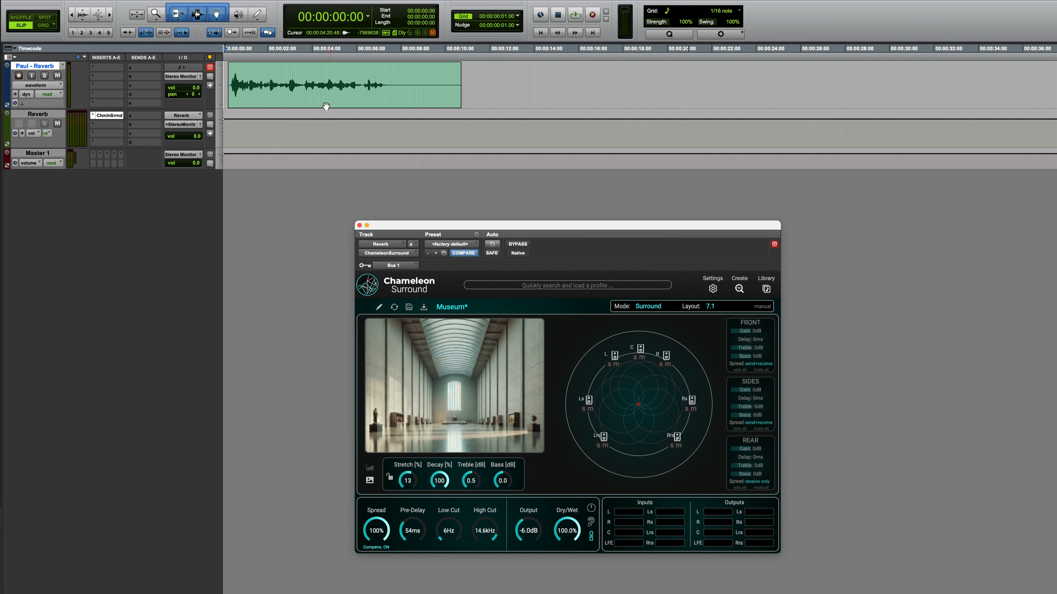
# - Select the recorded reverb clip and send its track to Bus 1 (Mono) at 0.0 dB
pyautogui.click(328, 102)
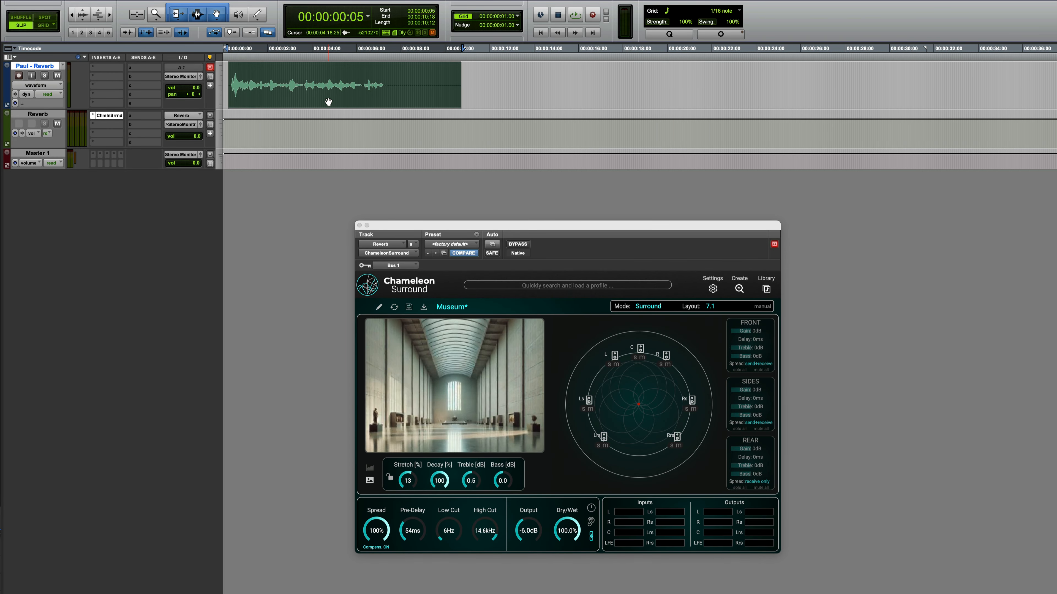
pyautogui.click(130, 69)
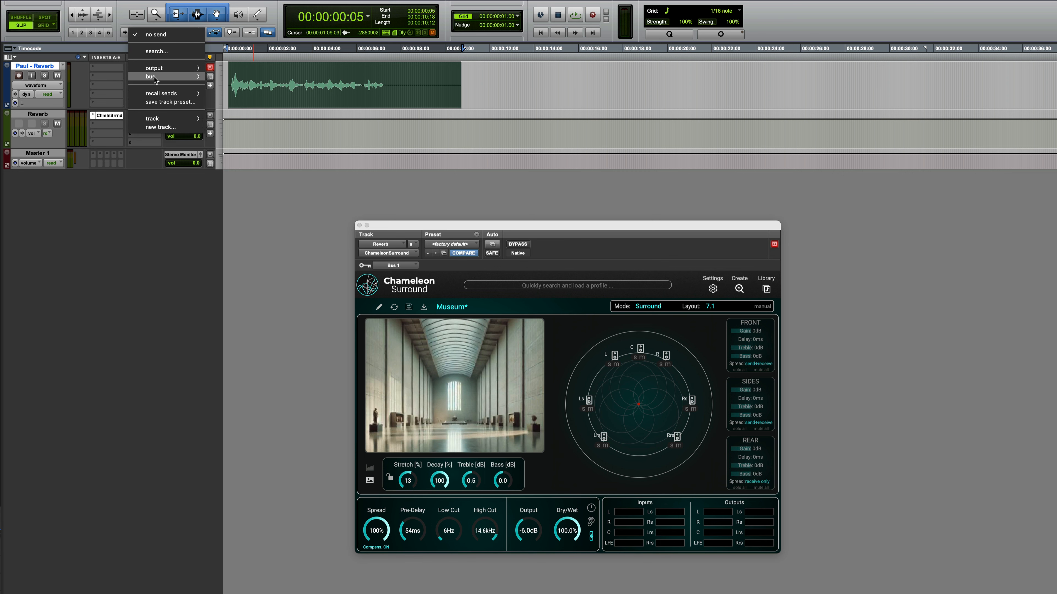
pyautogui.moveTo(154, 77)
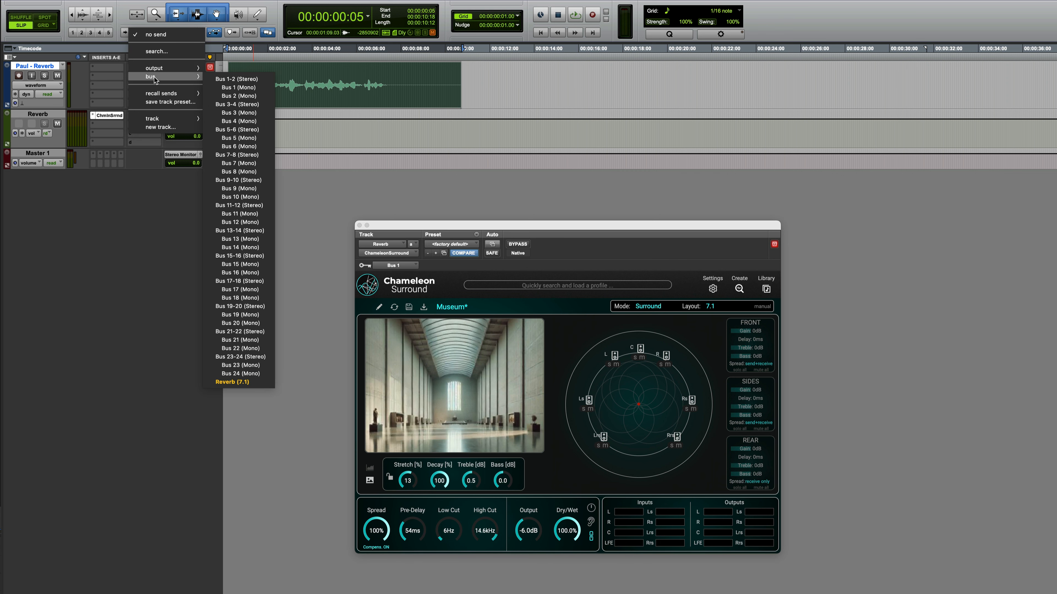
pyautogui.click(236, 88)
pyautogui.keyDown('alt'); pyautogui.click(955, 439); pyautogui.keyUp('alt')
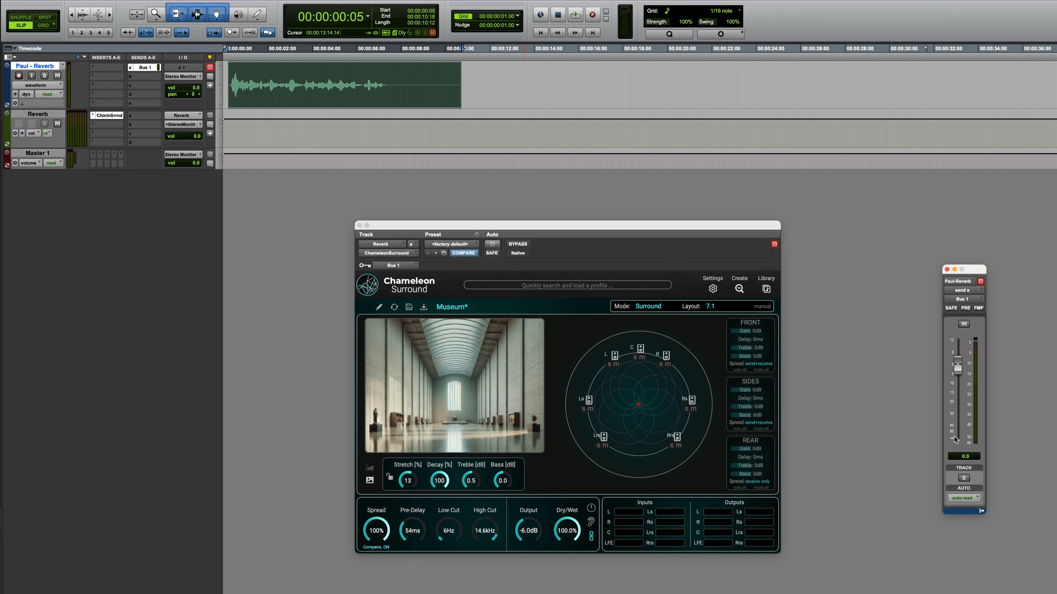
# - Assign Bus 1 as the key input of the Chameleon Surround insert
pyautogui.click(395, 266)
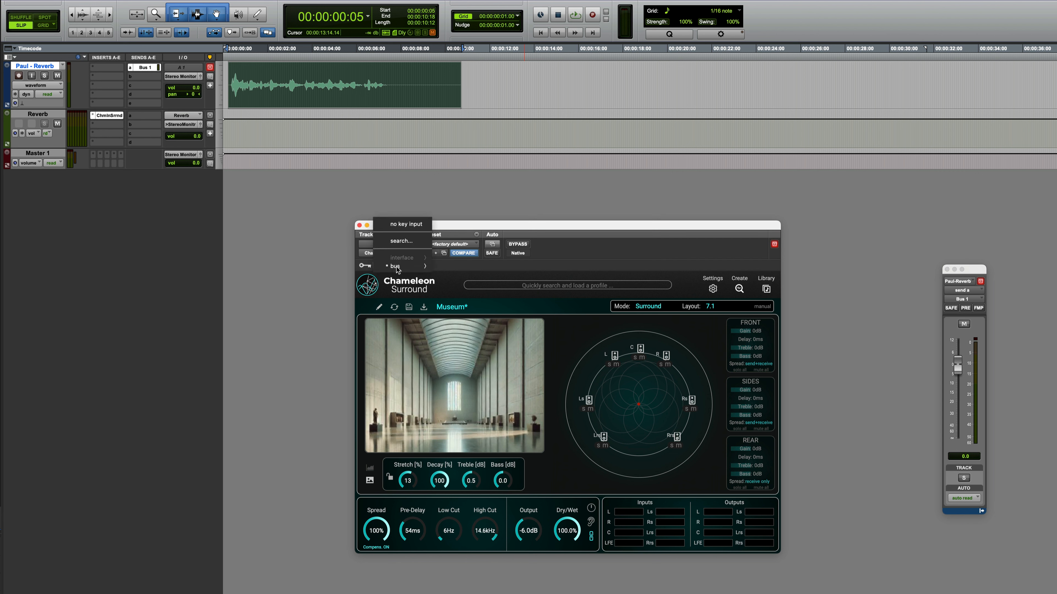
pyautogui.moveTo(406, 269)
pyautogui.click(485, 270)
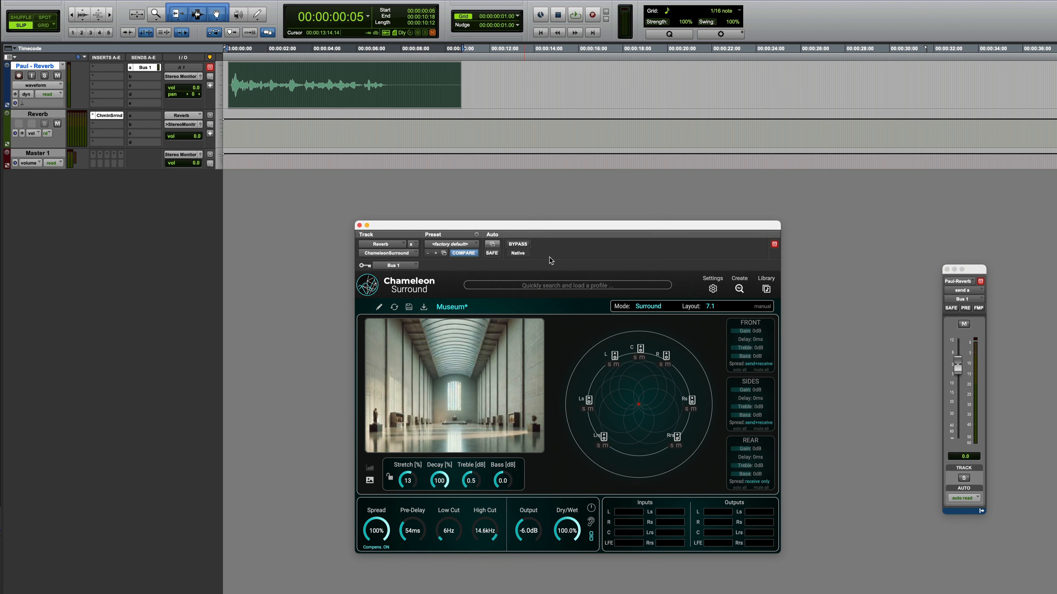
# - Create a new reverb profile by switching the listening input from main to the key-input signal and playing the selected recording
pyautogui.click(739, 289)
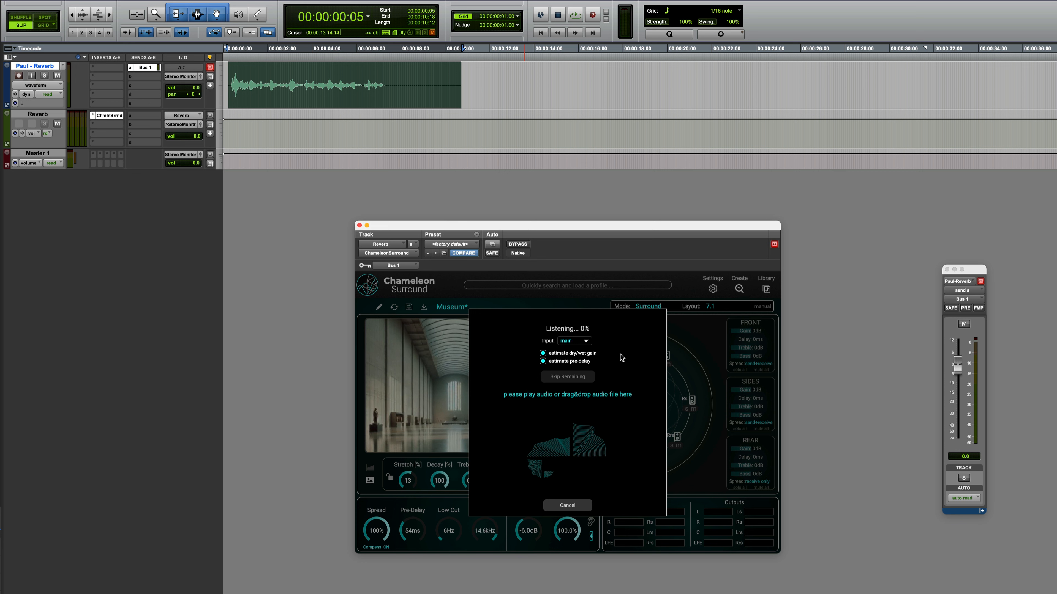
pyautogui.click(585, 341)
pyautogui.click(577, 358)
pyautogui.press('space')
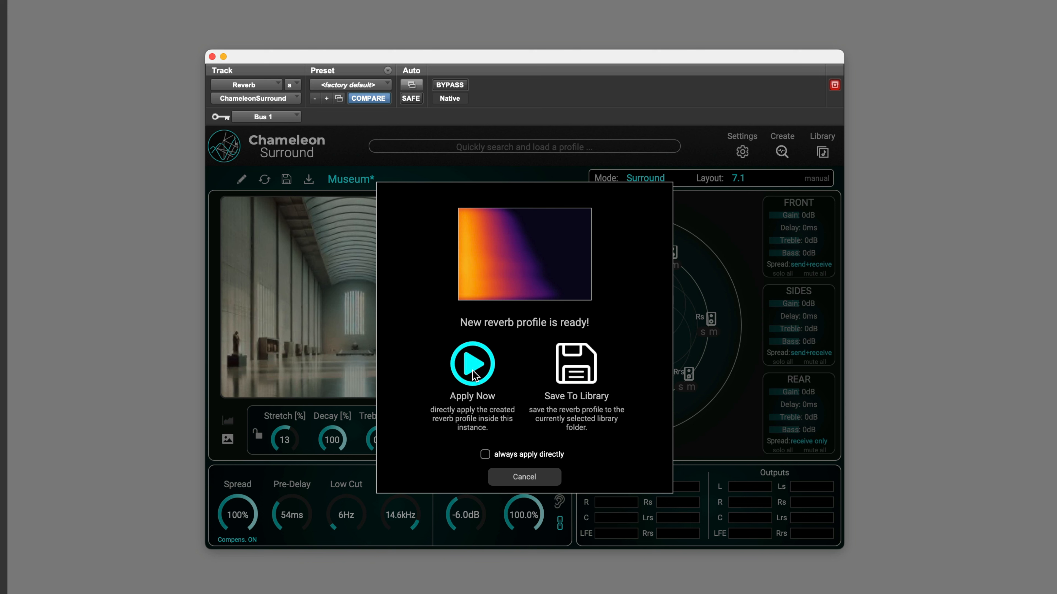
# - Save the new reverb profile to the library as Corridor with IMG_1434 as its picture, and apply it
pyautogui.click(576, 371)
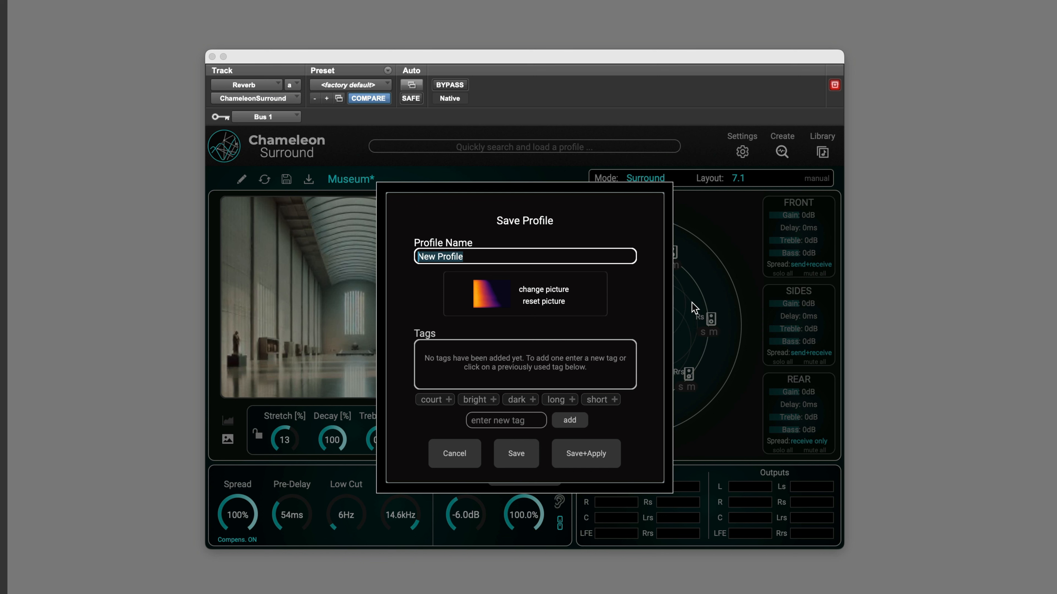
pyautogui.write('Corridor')
pyautogui.click(544, 290)
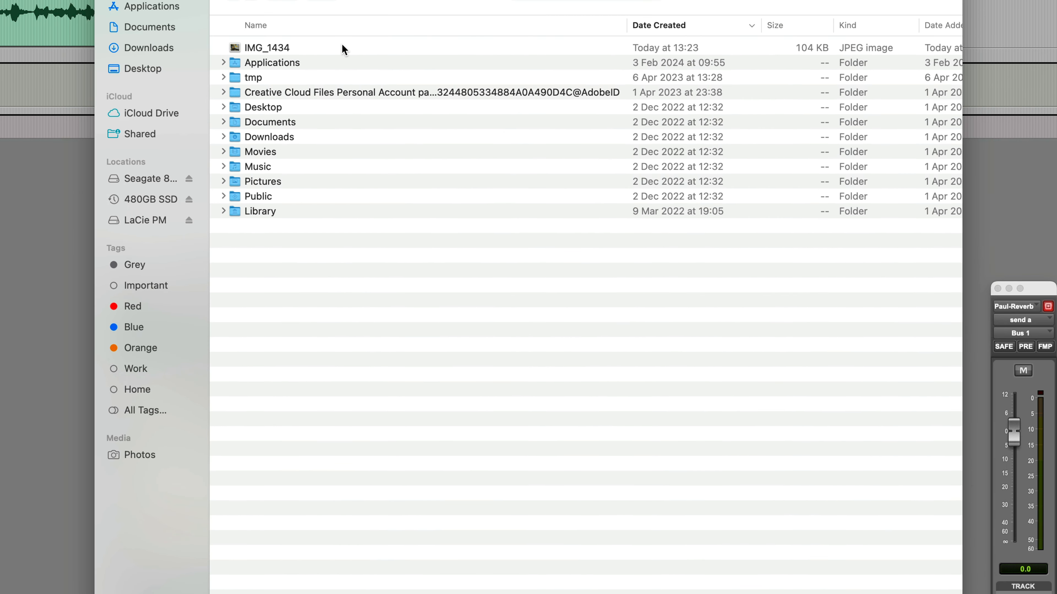
pyautogui.click(344, 48)
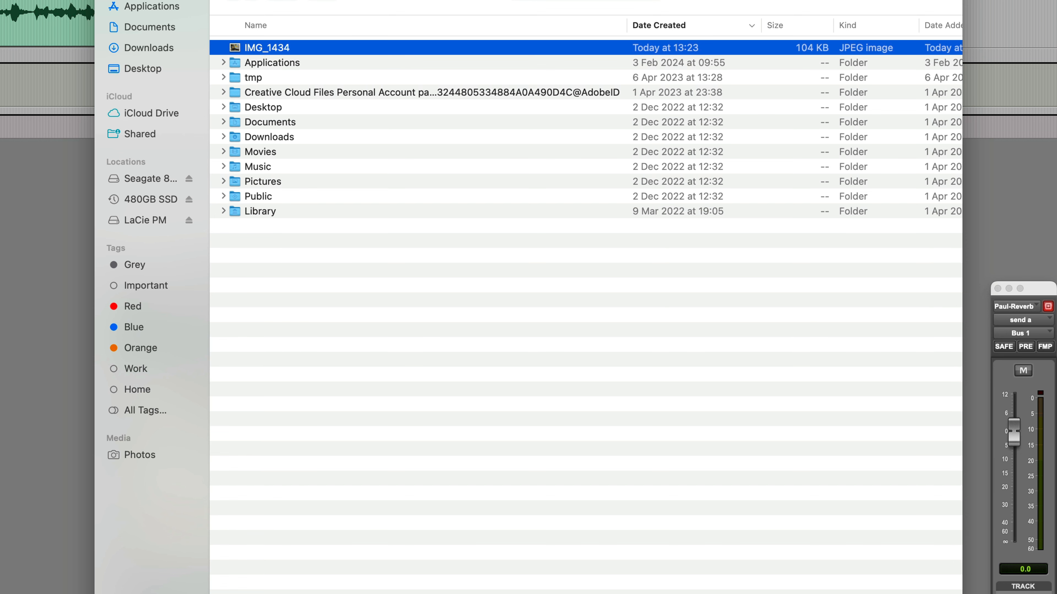
pyautogui.press('Return')
pyautogui.click(533, 556)
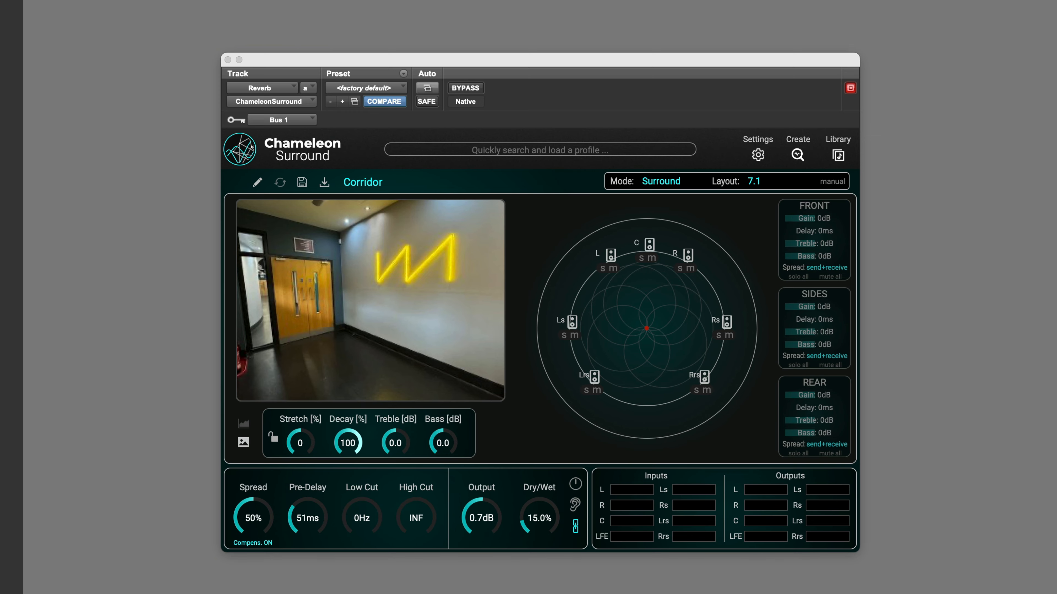
# - Set the Corridor profile's Dry/Wet to 100% and audition it on the voice-over track
pyautogui.moveTo(537, 522); pyautogui.dragTo(610, 303)
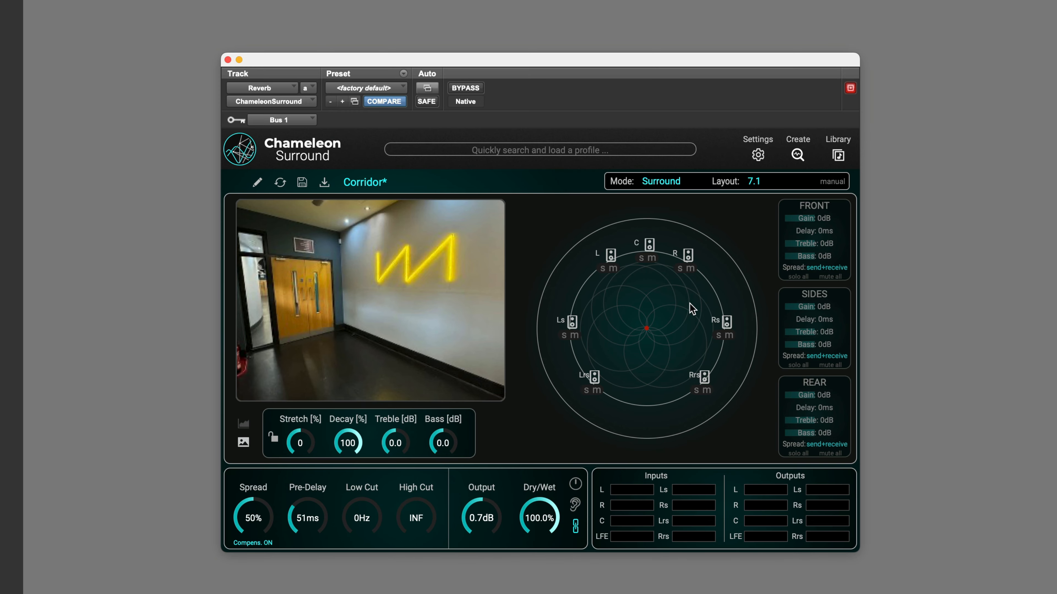
pyautogui.press('space')
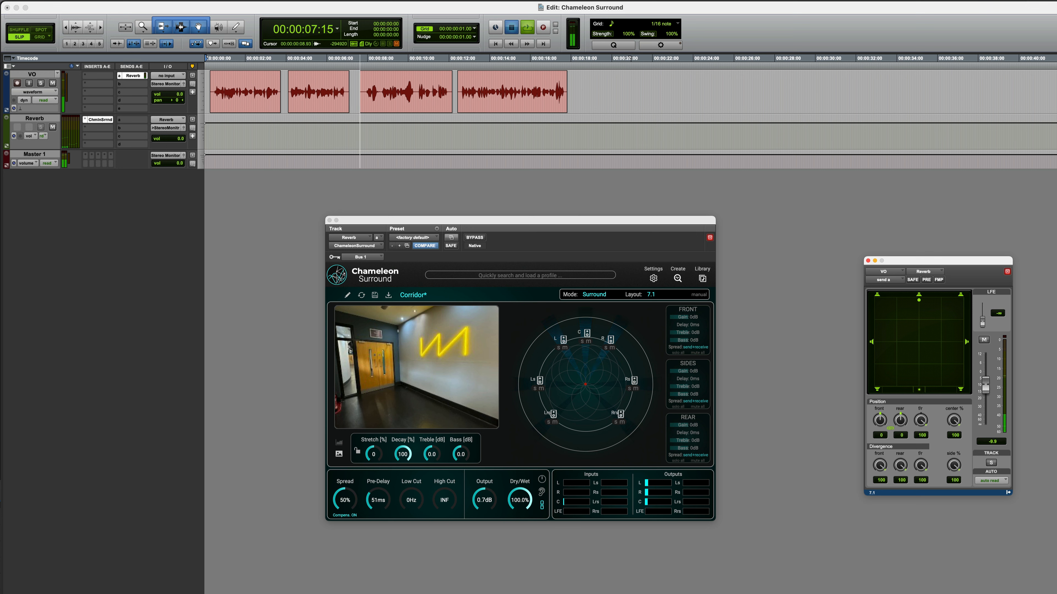
pyautogui.press('space')
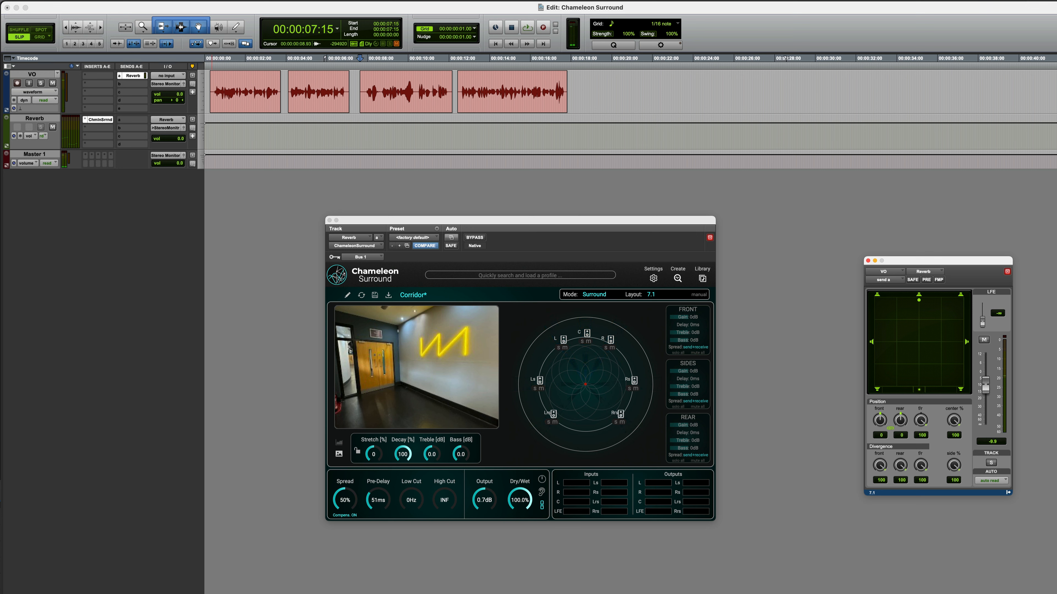